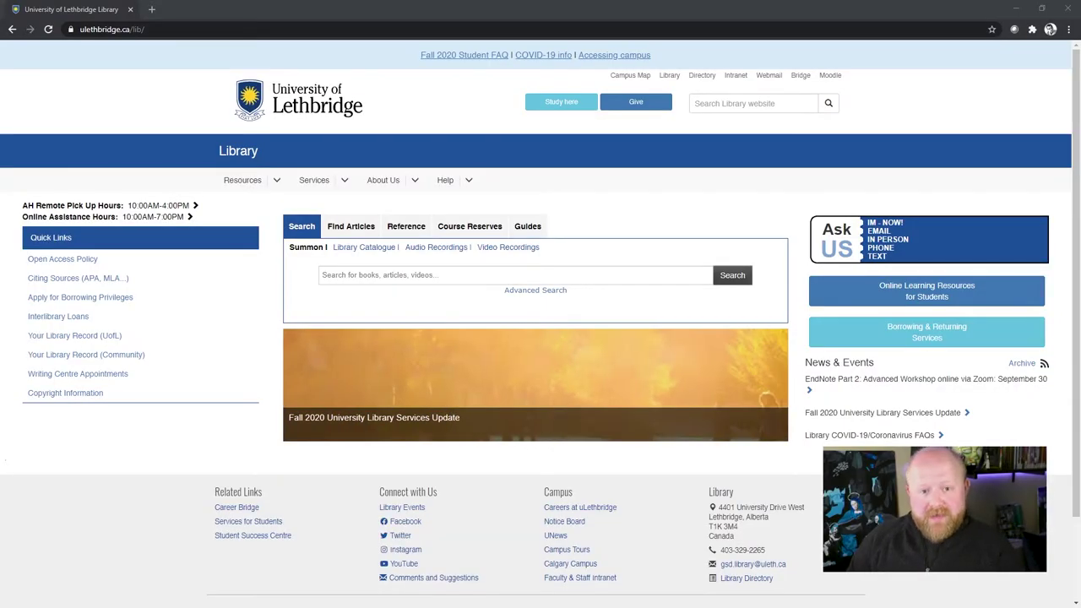
Go to the library's Project Sandbox site and open its list of Freely Available/Open Source Programs.
click(345, 185)
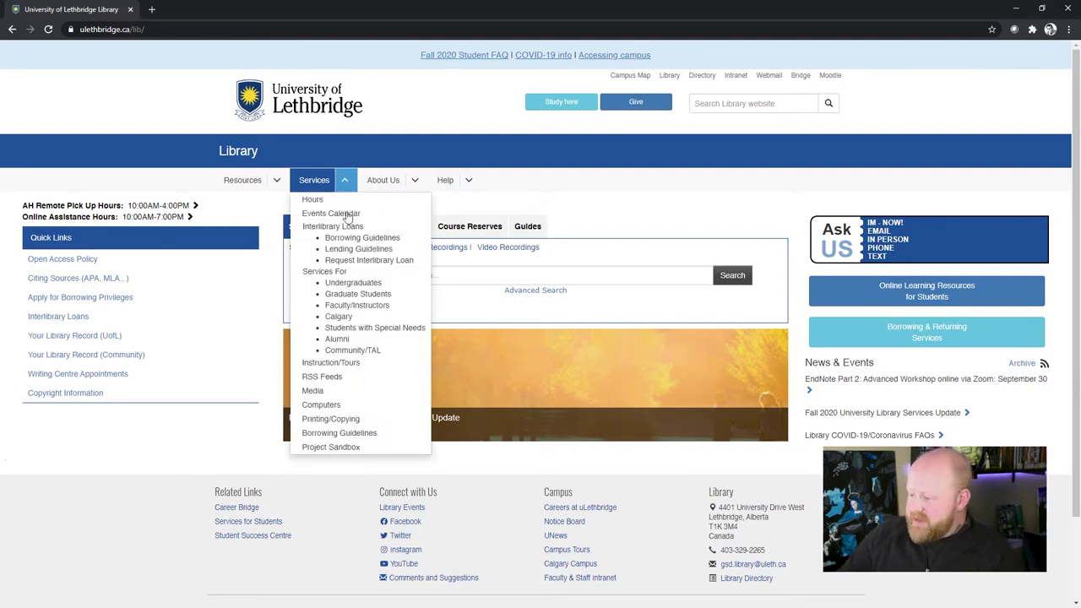
click(331, 446)
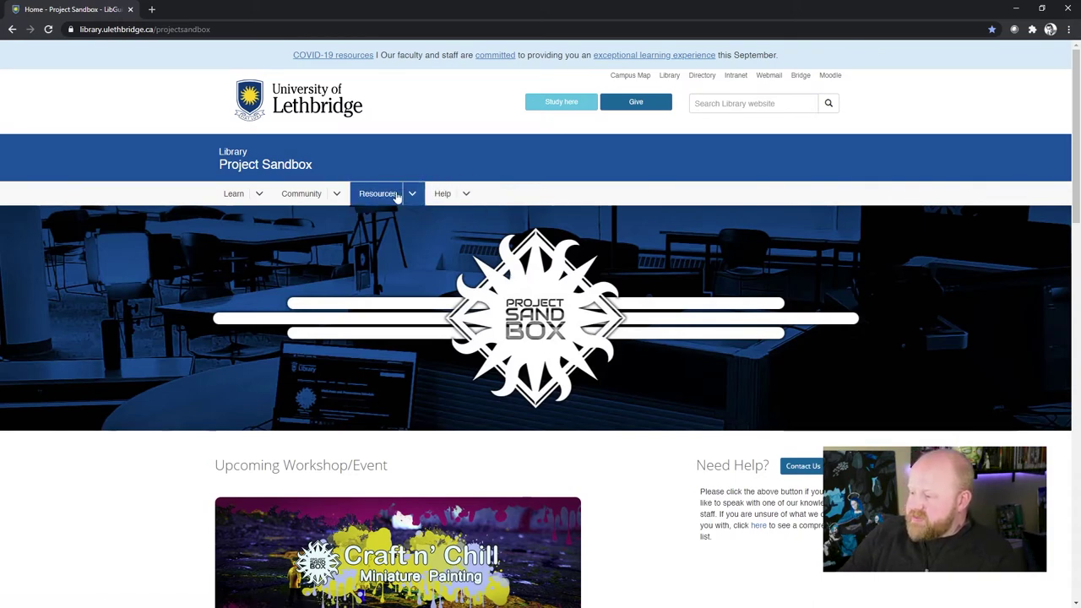
click(413, 195)
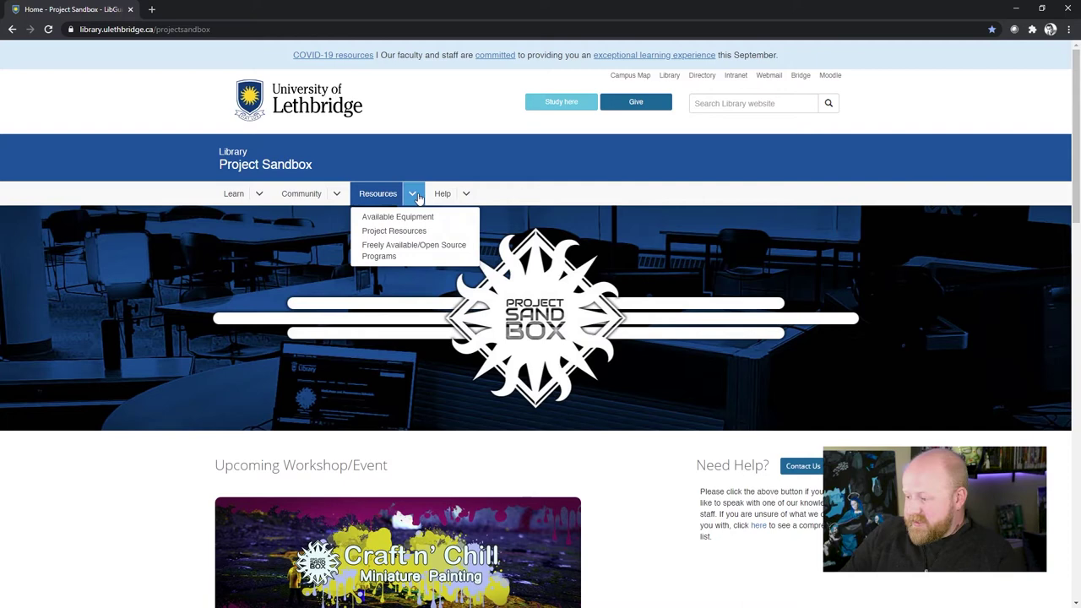
click(412, 250)
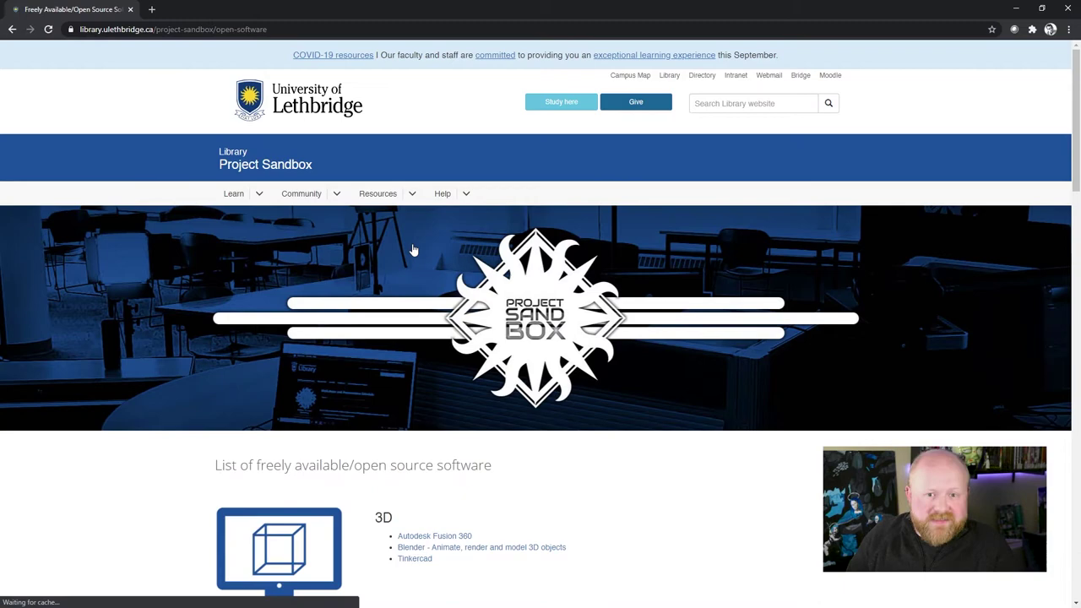
Find OpenShot Video Editor among the listed video programs and open its download page.
scroll(387, 374, down, 4)
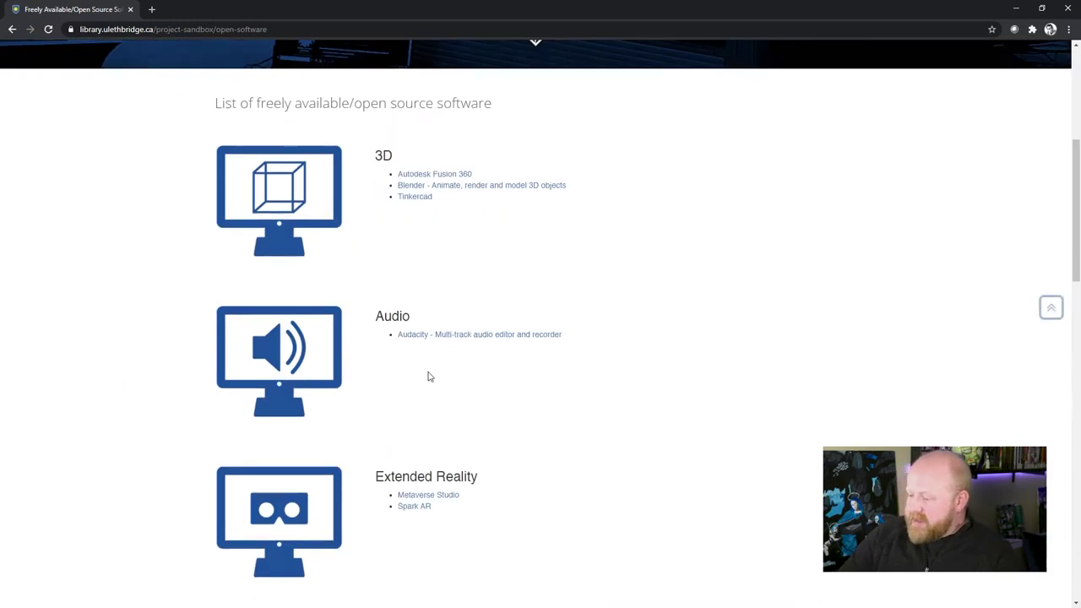
scroll(428, 377, down, 13)
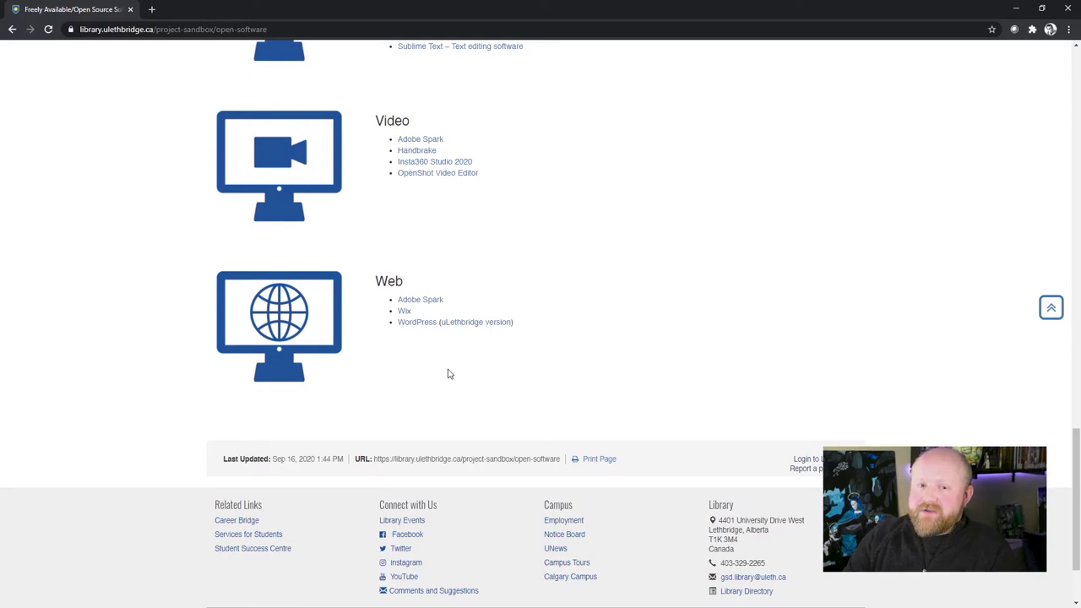
scroll(438, 355, up, 1)
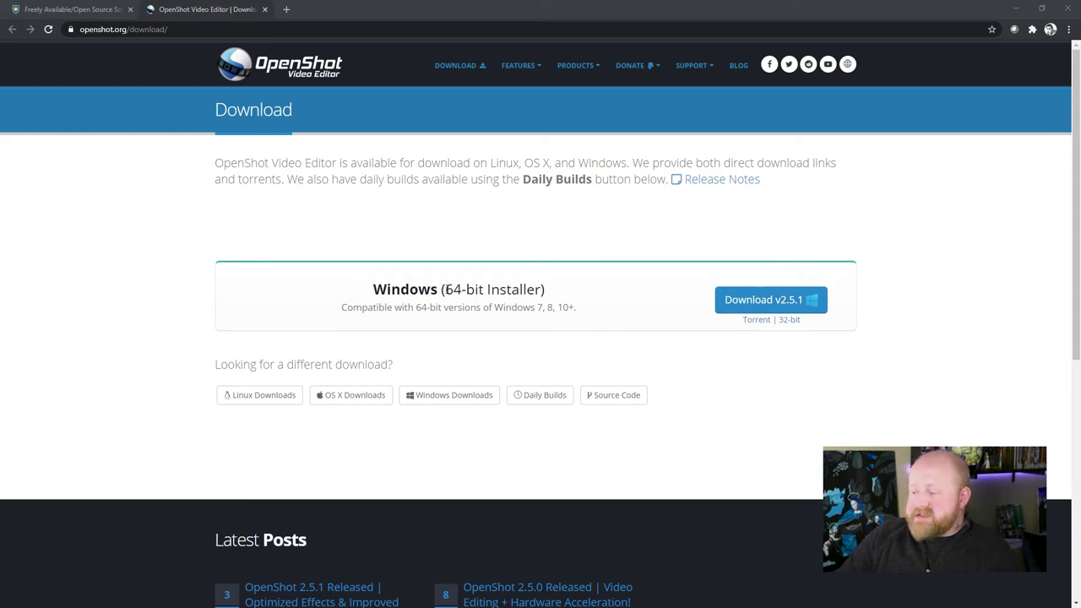
Check whether the computer is 64-bit on the About page of the Windows System settings, and close Settings.
drag(446, 289, 542, 290)
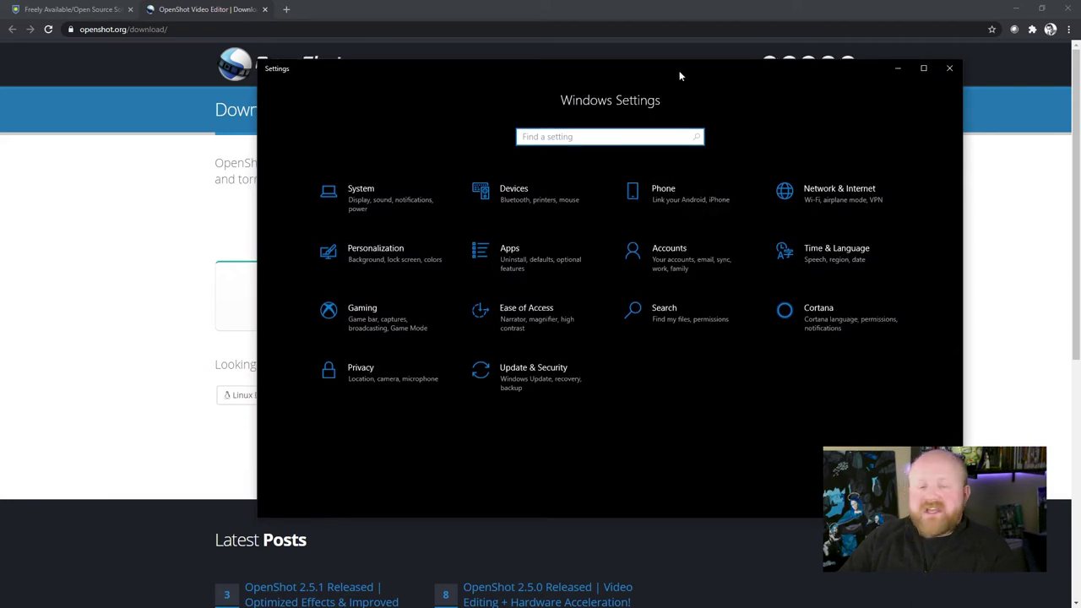
drag(677, 73, 648, 75)
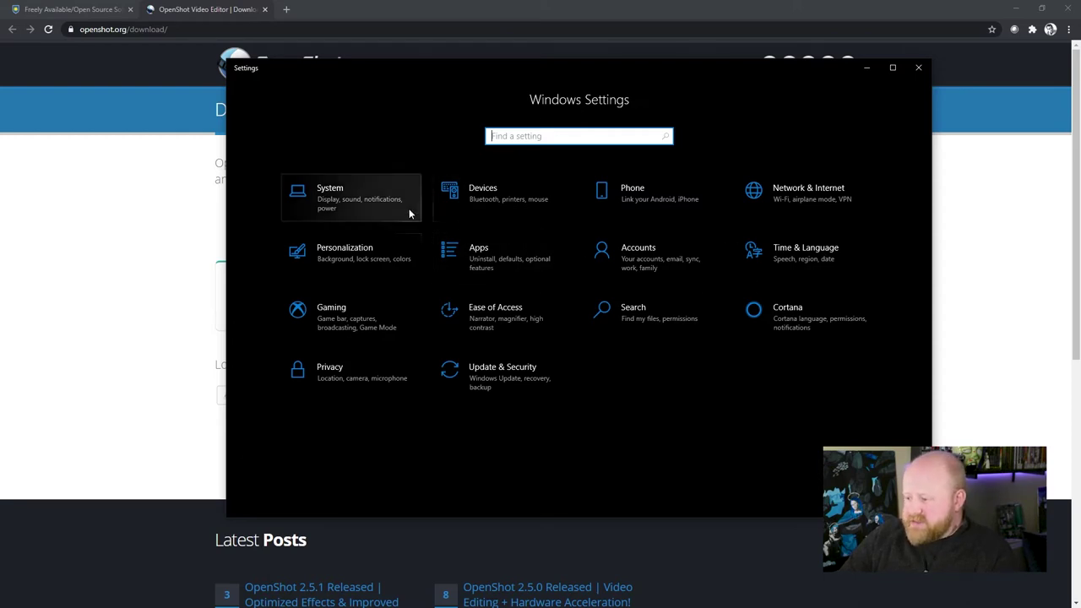
click(331, 198)
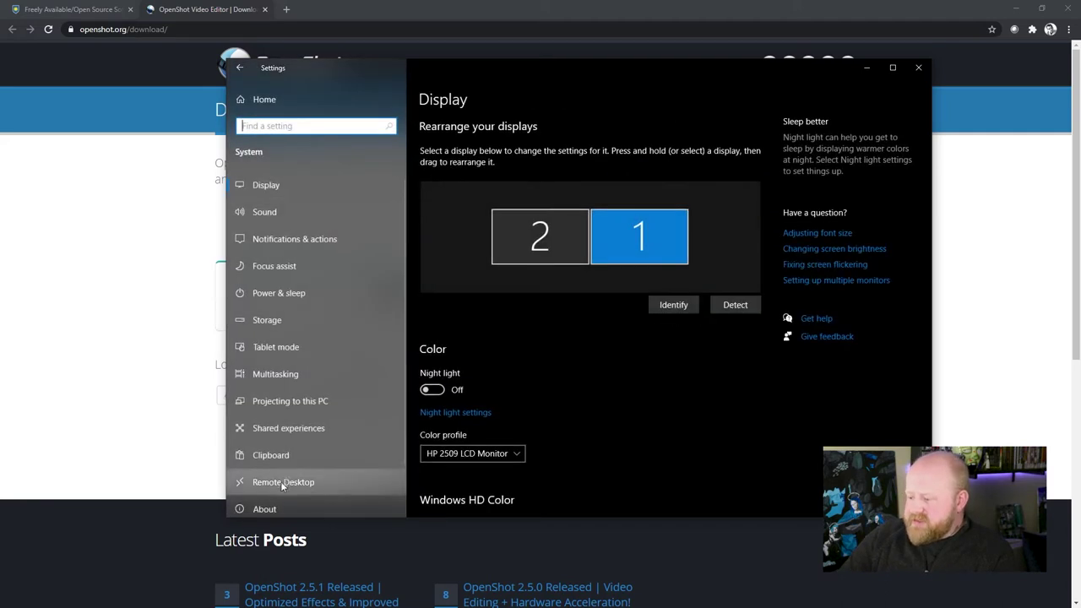
scroll(272, 456, down, 1)
click(274, 463)
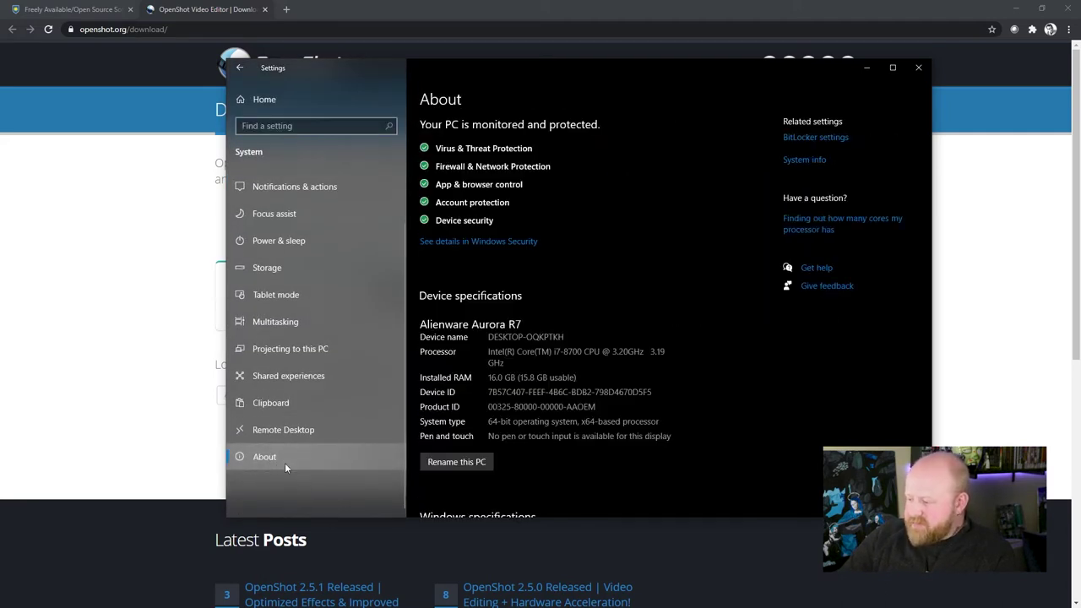
scroll(473, 376, down, 1)
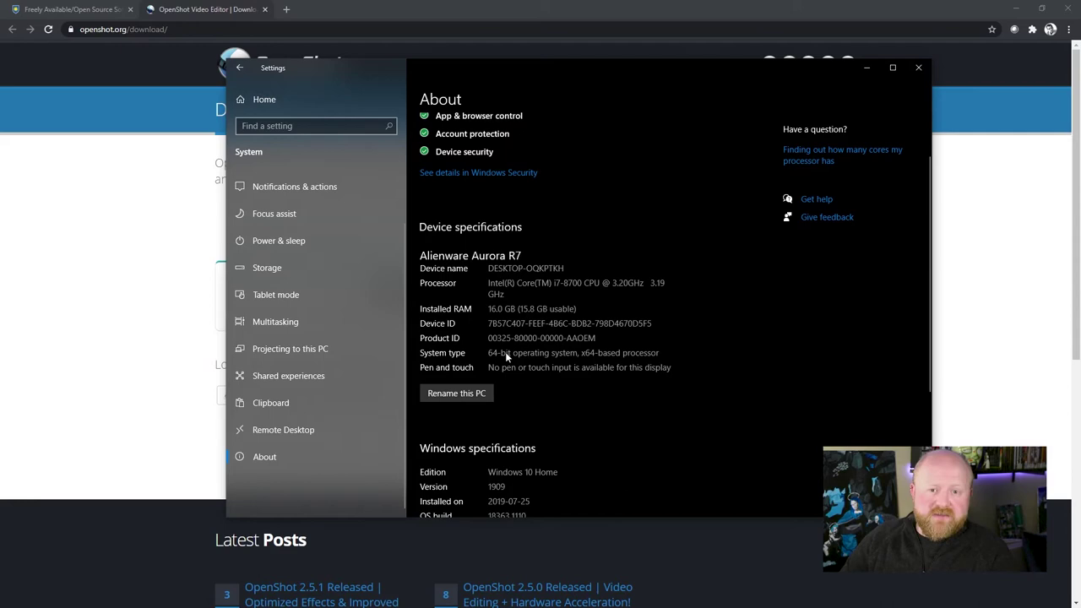
click(919, 68)
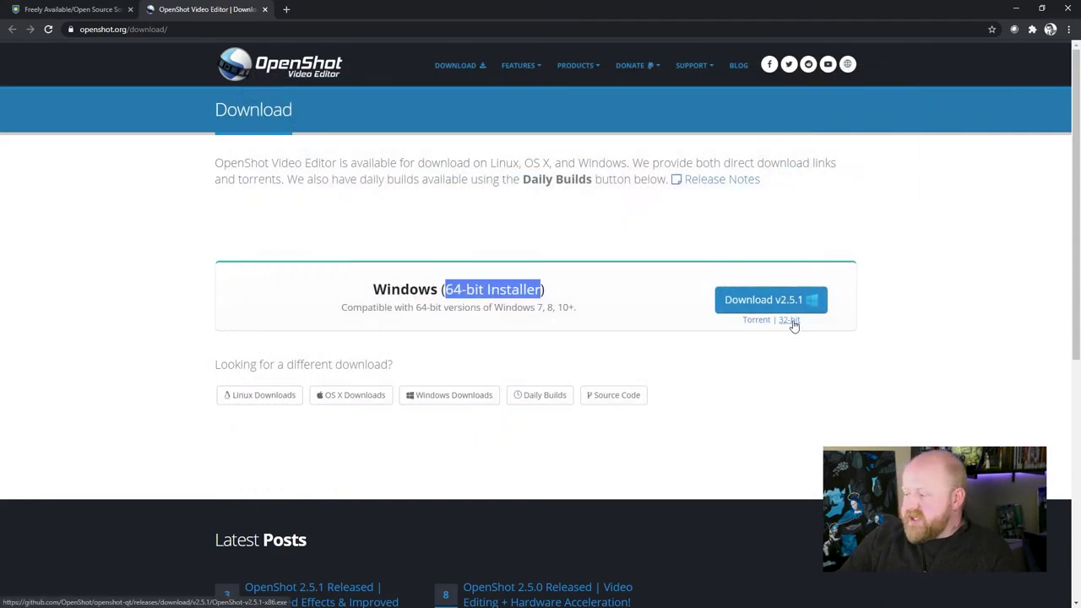
Download the 64-bit Windows installer of OpenShot v2.5.1 and run OpenShot-v2.5.1-x86_64.exe from the Downloads folder.
click(607, 294)
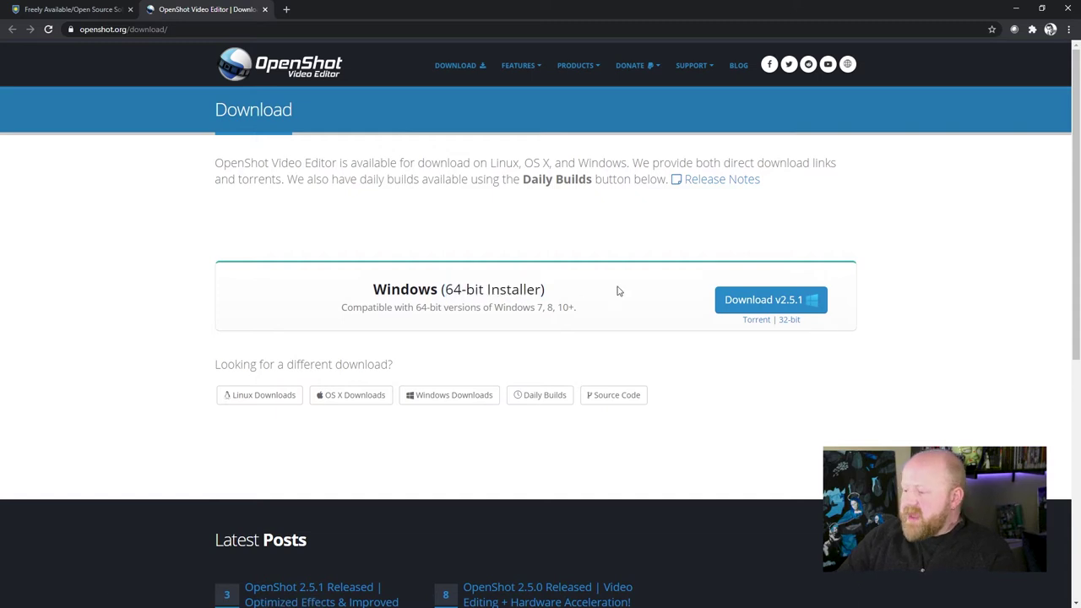
click(755, 301)
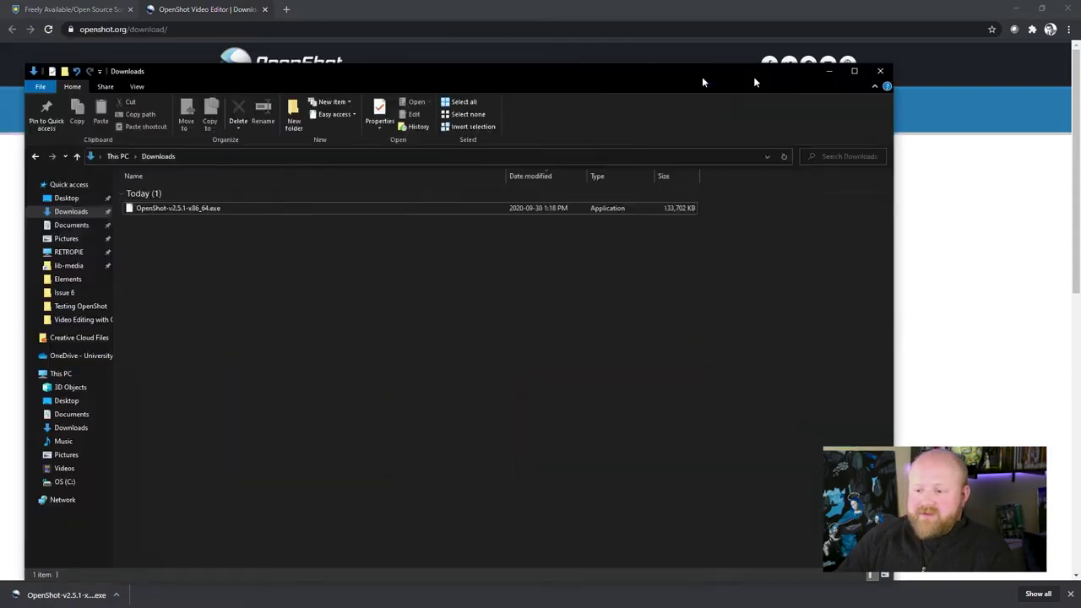
drag(753, 76, 783, 37)
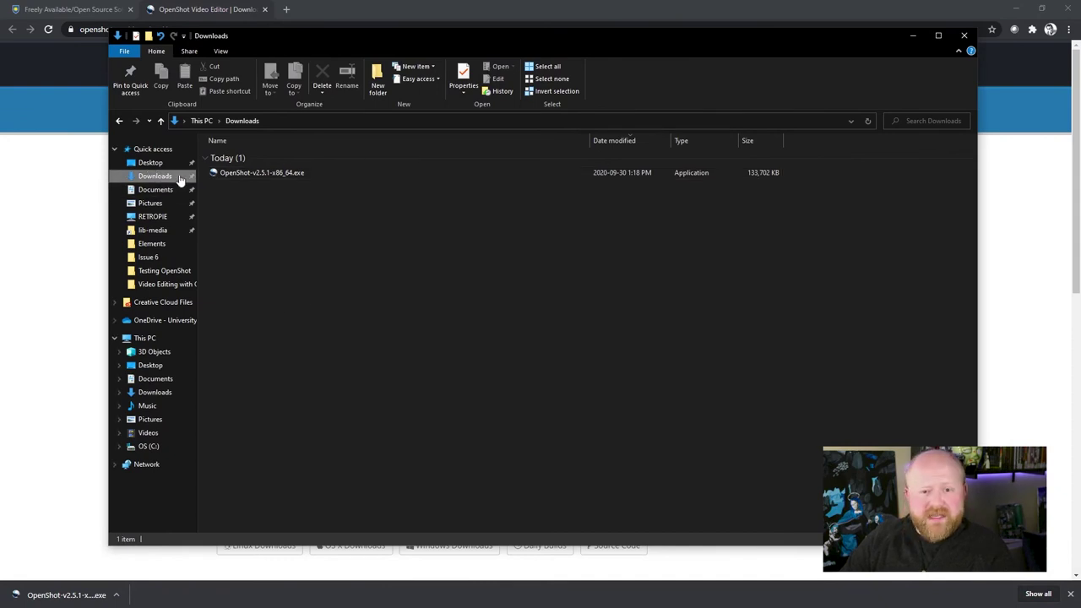
click(269, 173)
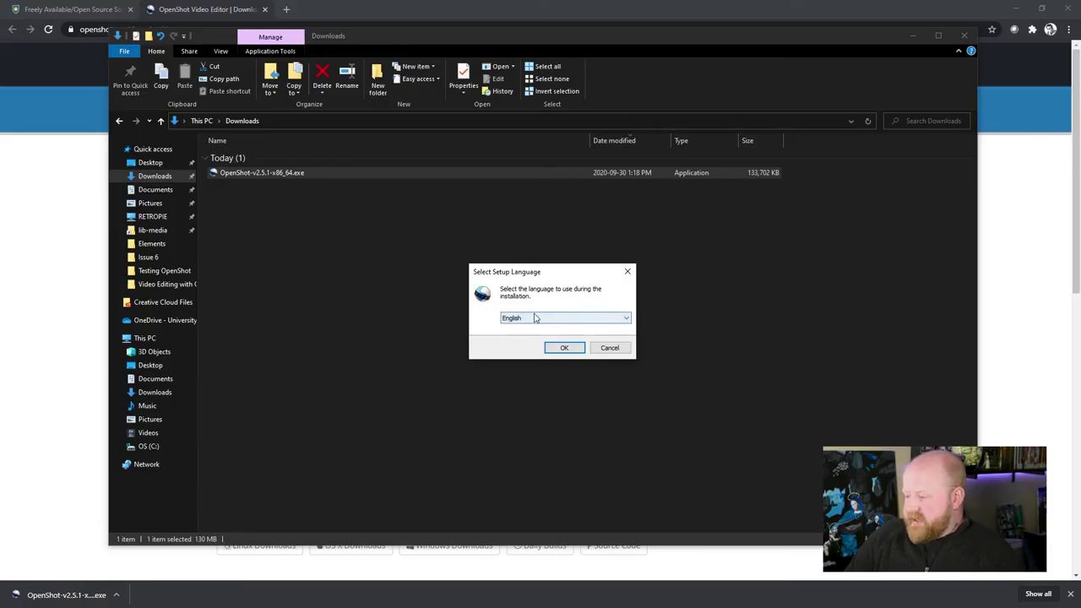
Choose English as the setup language and confirm it.
click(619, 318)
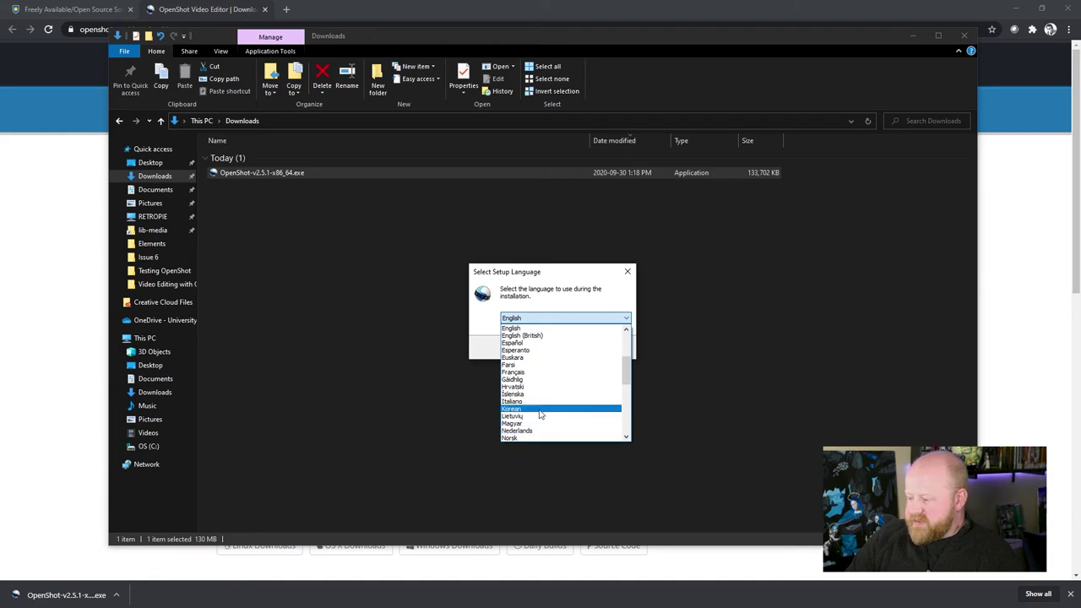
scroll(540, 413, up, 4)
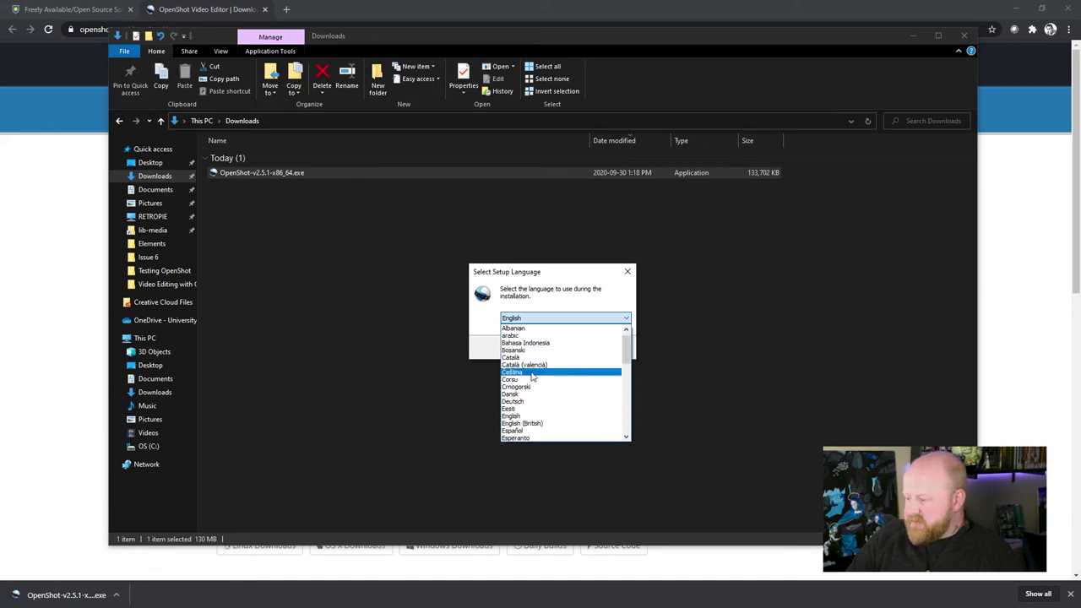
click(525, 416)
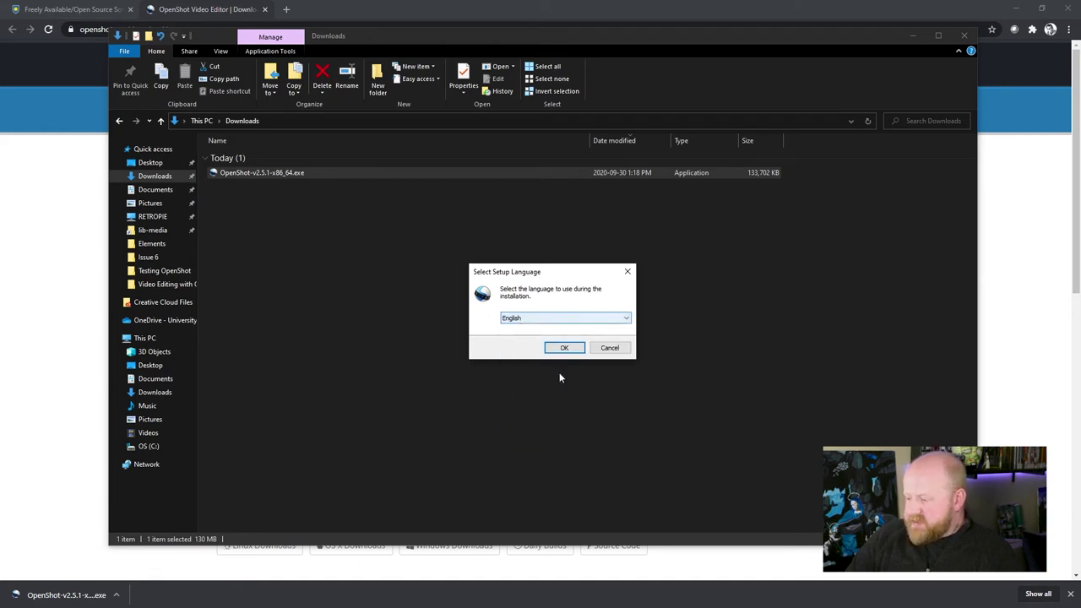
click(565, 348)
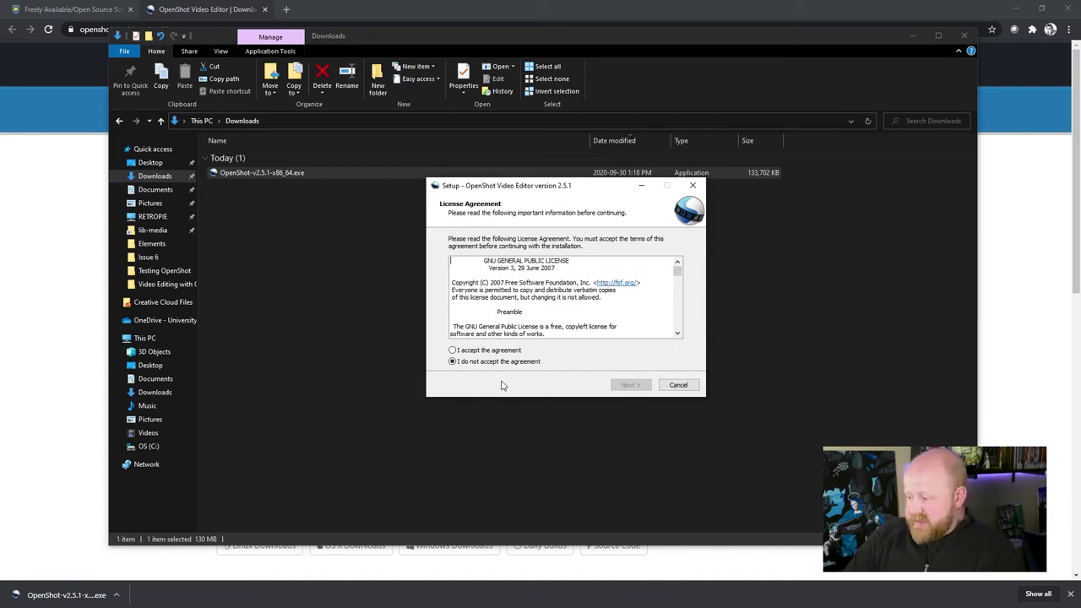
Accept the license agreement and keep C:\Program Files\OpenShot Video Editor as the destination folder.
click(453, 349)
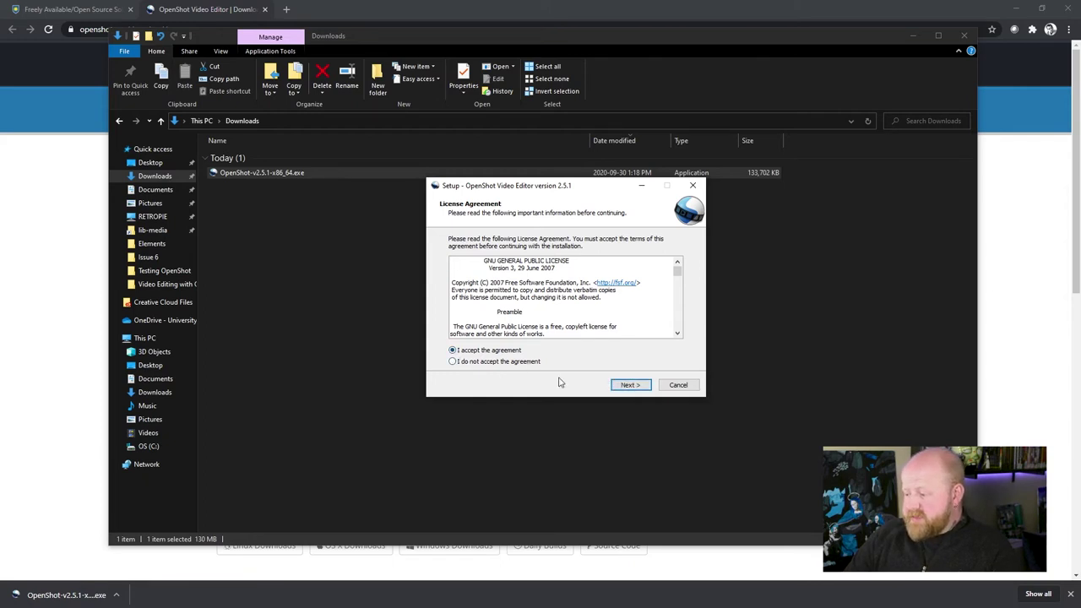
click(630, 384)
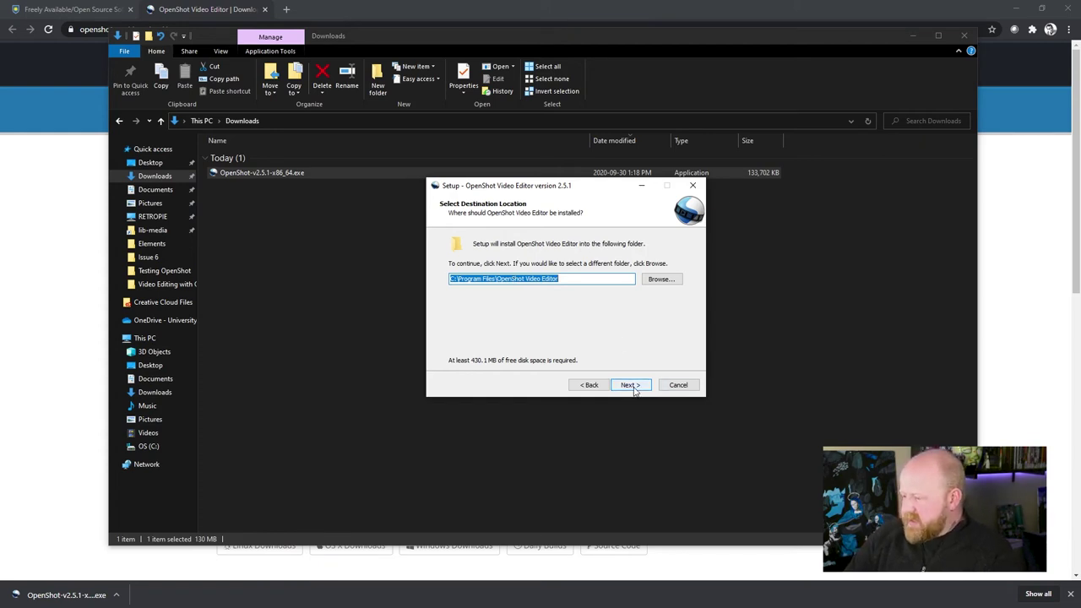
click(631, 385)
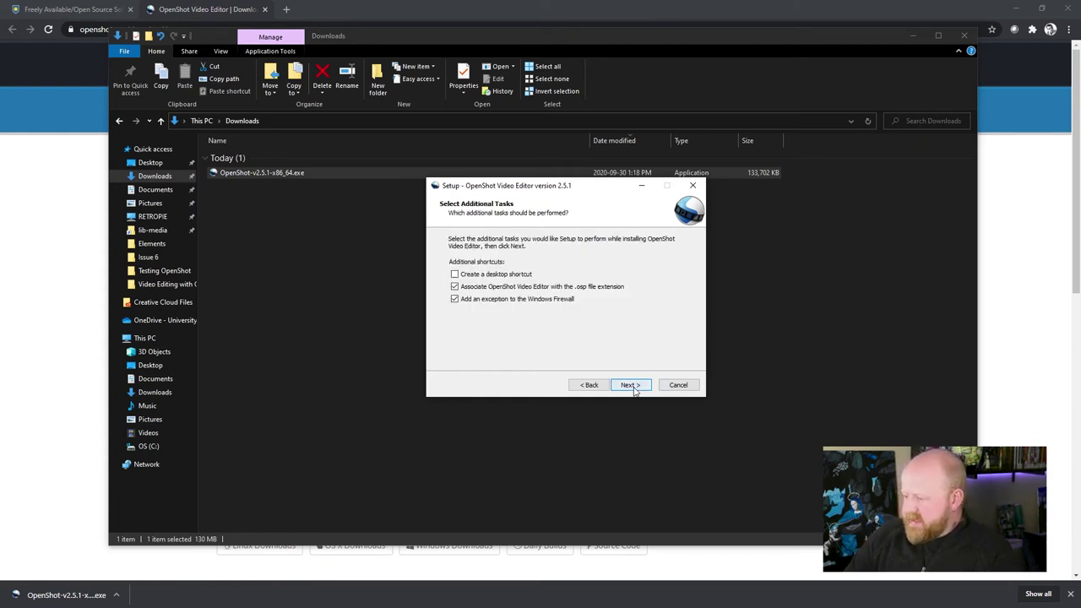
Add a desktop shortcut to the additional setup tasks and install OpenShot Video Editor.
click(455, 275)
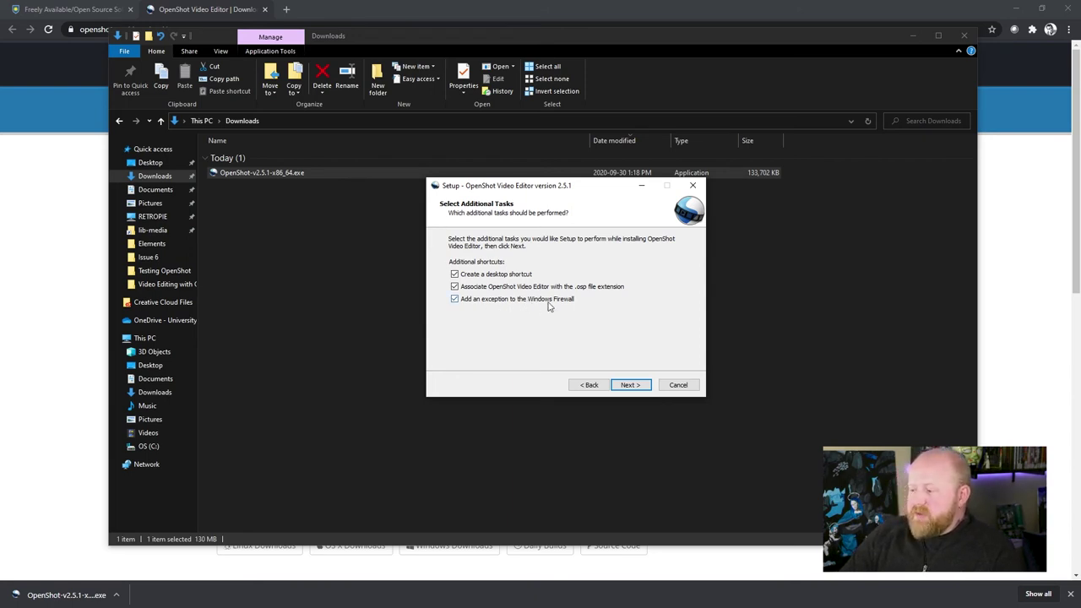
click(629, 387)
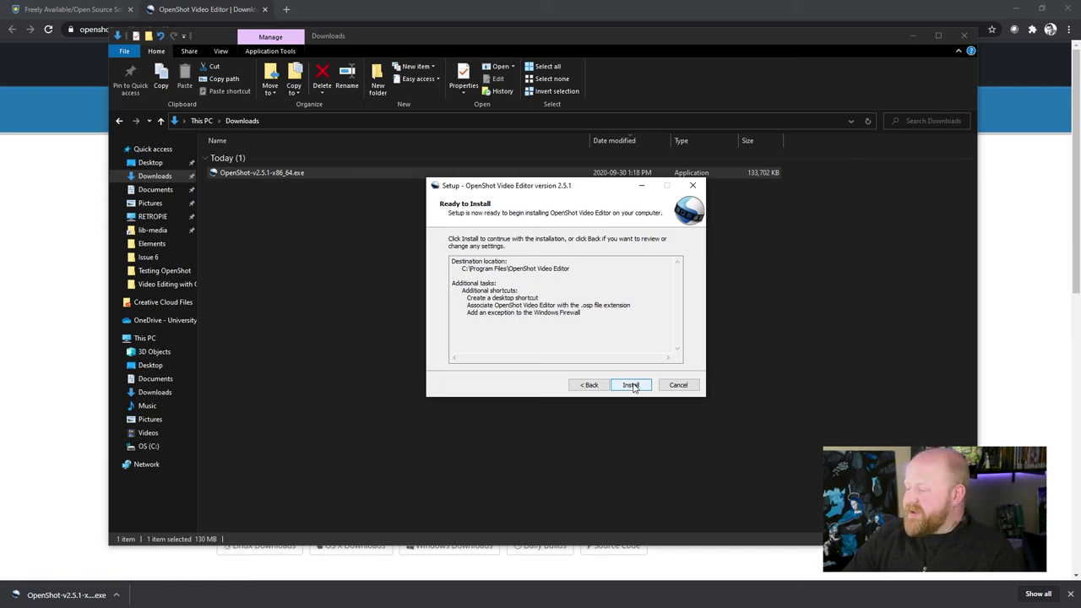
click(631, 385)
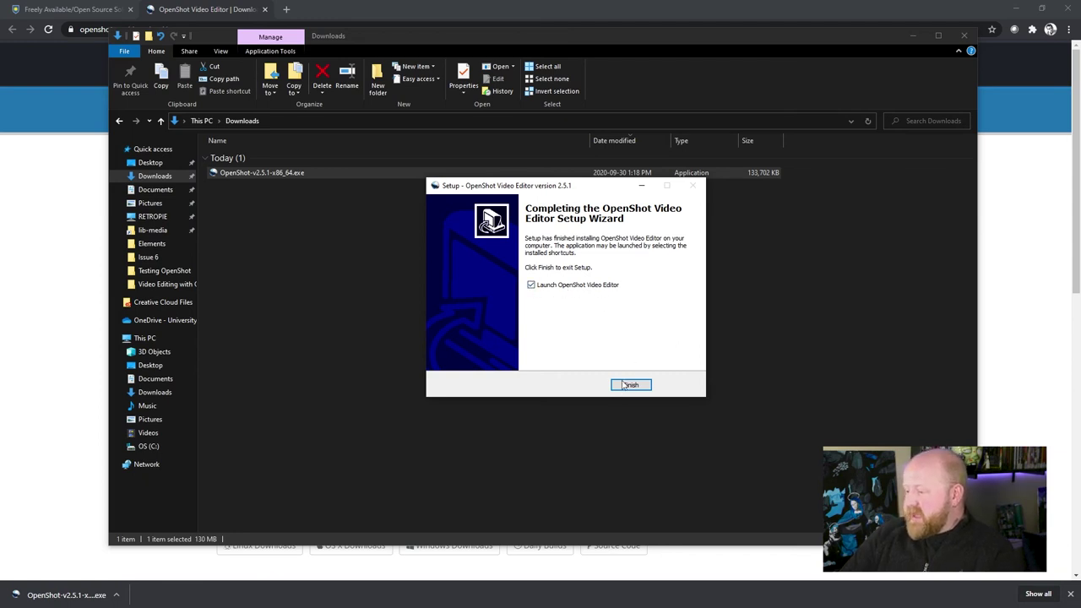
Finish the setup wizard with the option to launch OpenShot Video Editor enabled.
click(531, 286)
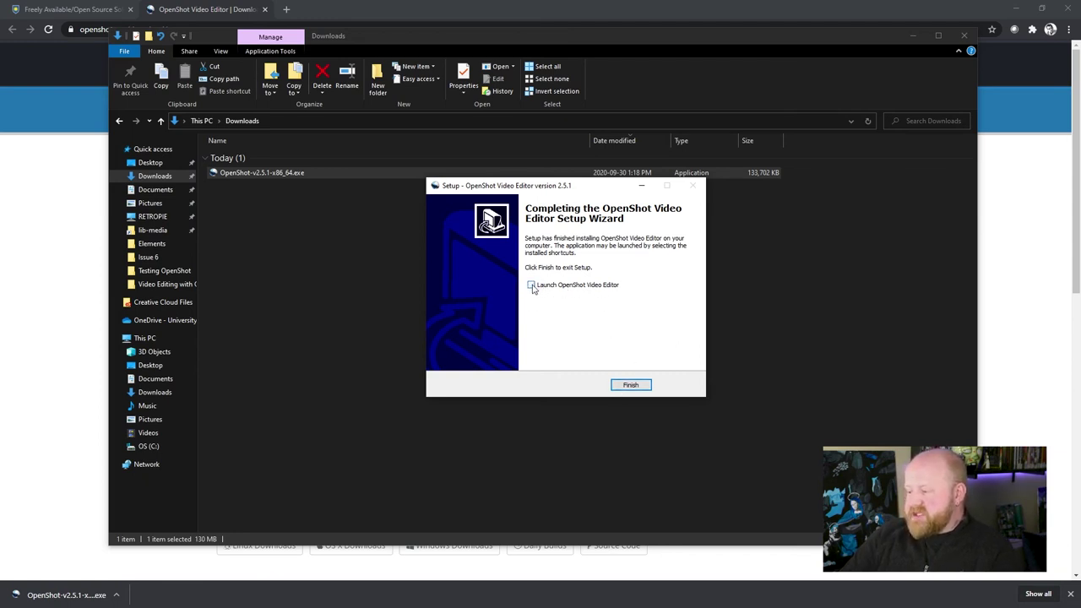
click(531, 285)
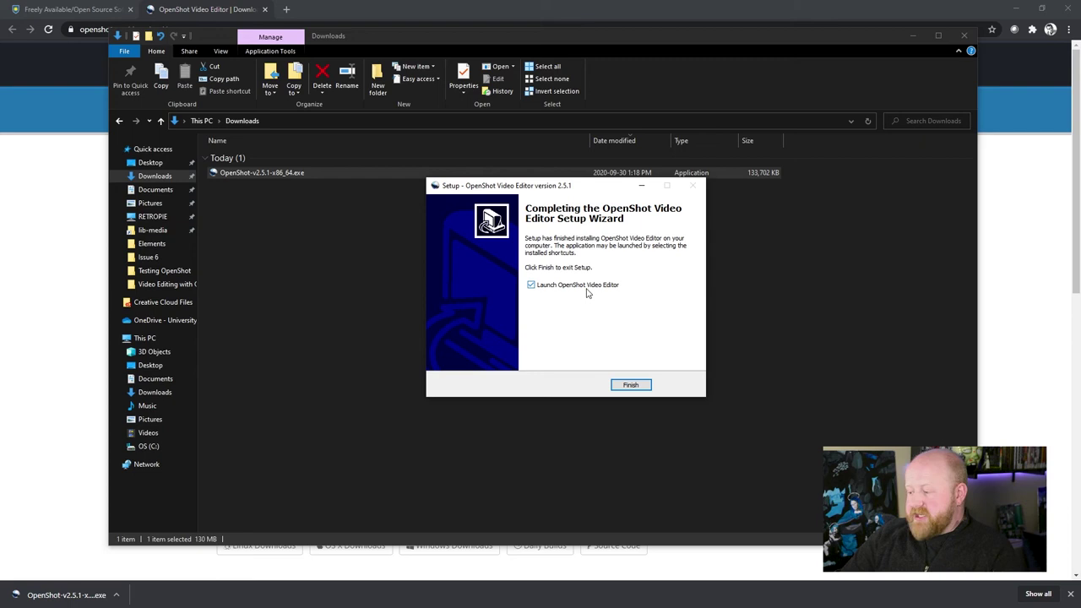
click(631, 385)
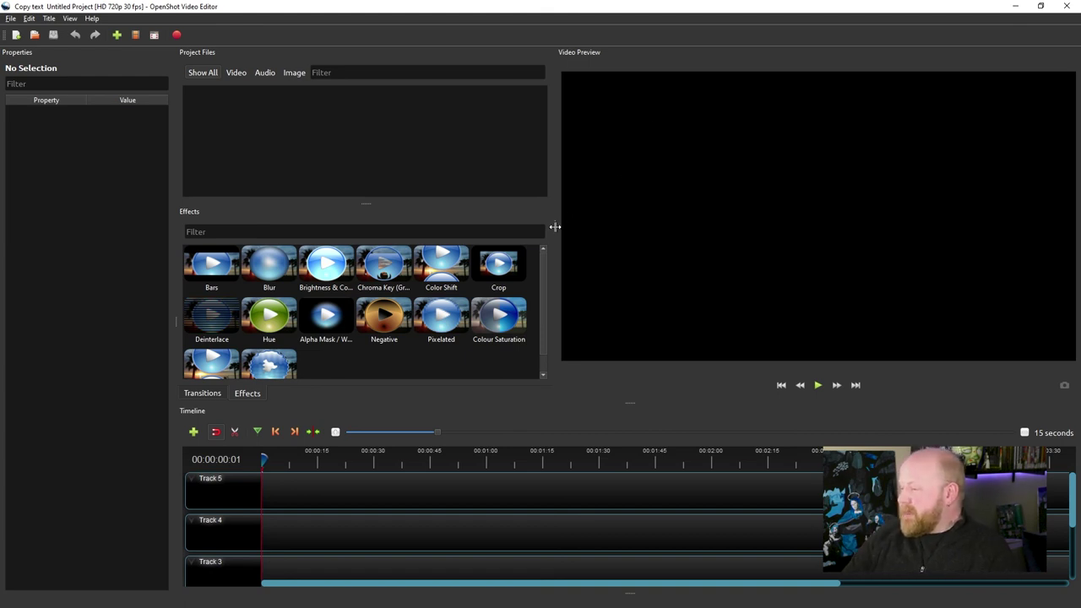
Widen the Video Preview by narrowing the Project Files and Effects area, and minimize the Downloads window.
drag(557, 224, 503, 225)
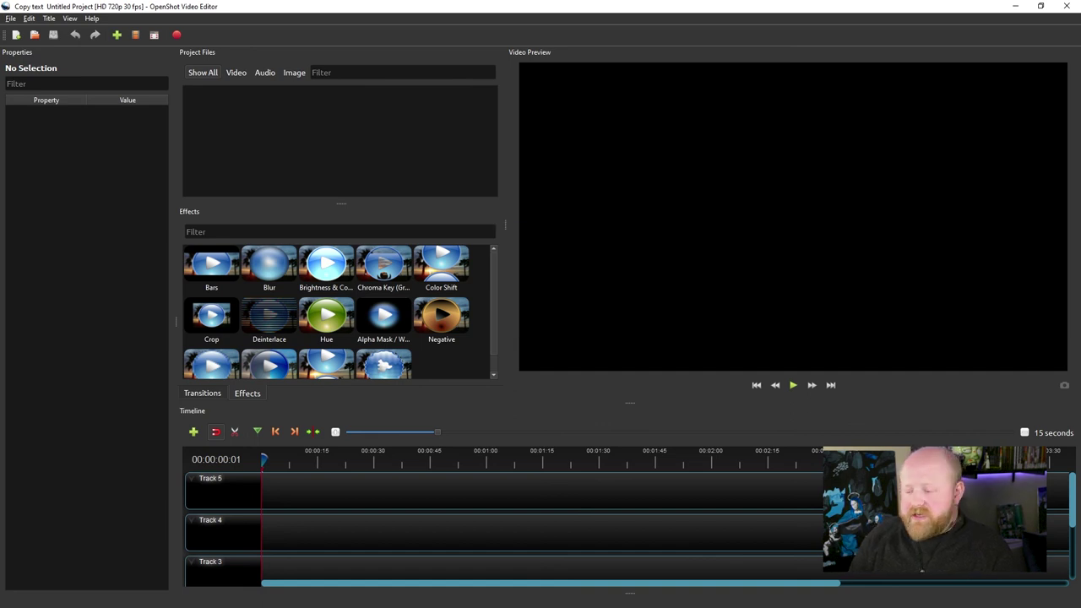
key(alt+Tab)
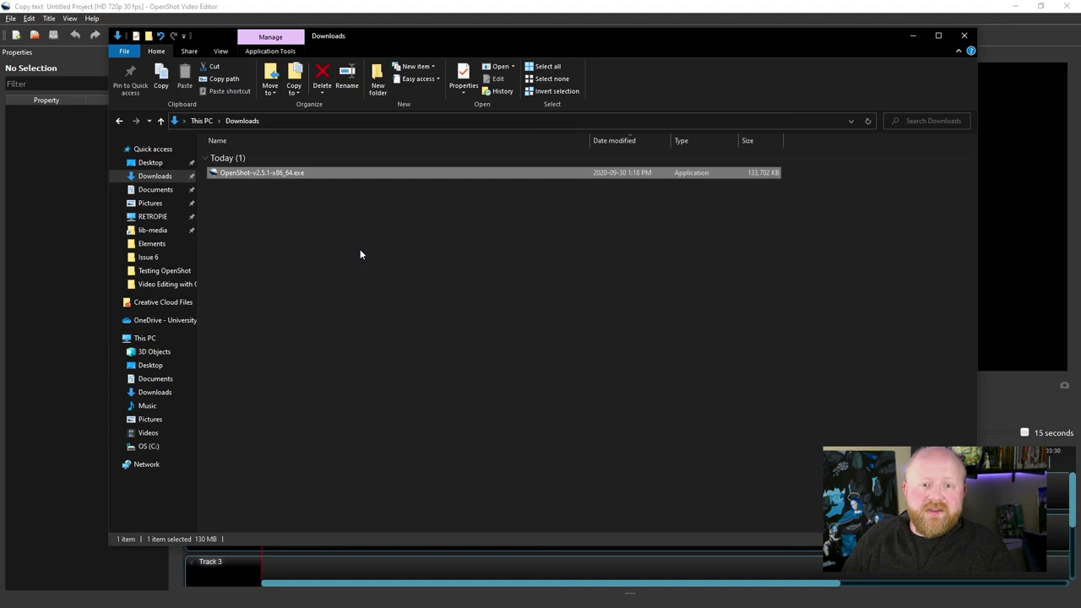
click(910, 39)
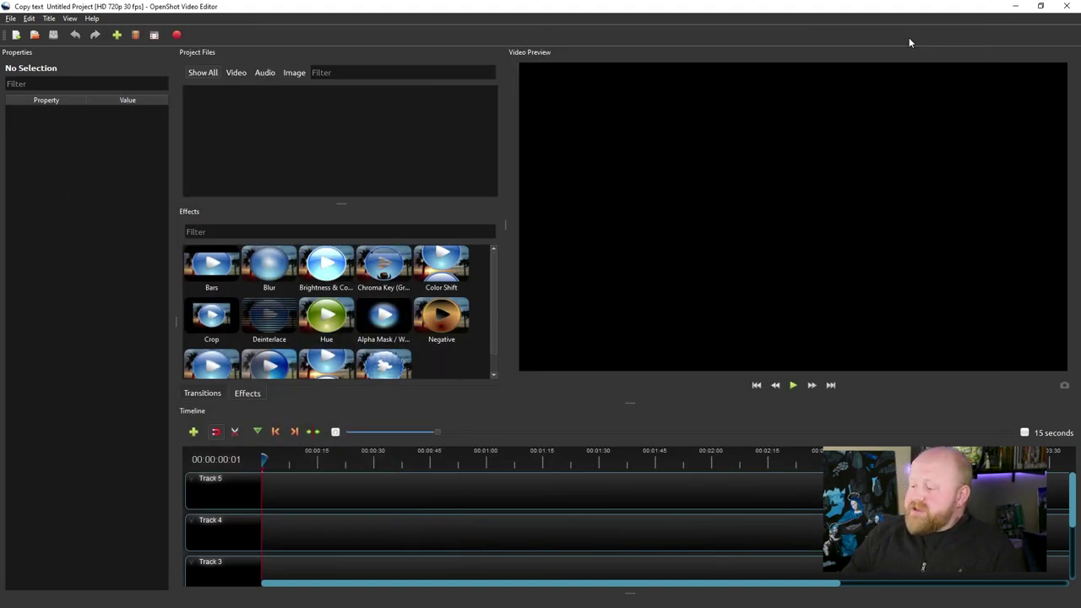